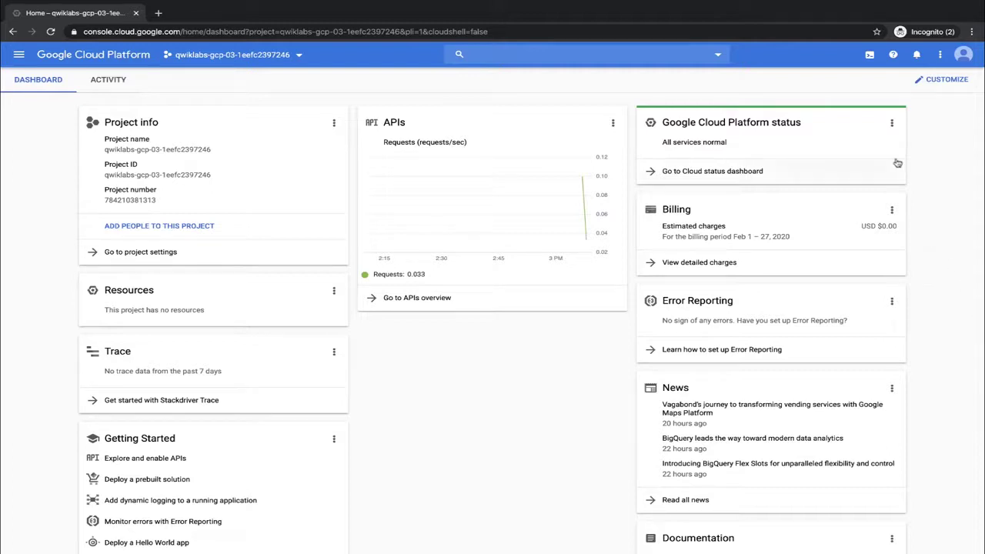
# Start a Cloud Shell session and set the environment variable MY_ZONE to us-central1-a.
pyautogui.click(871, 56)
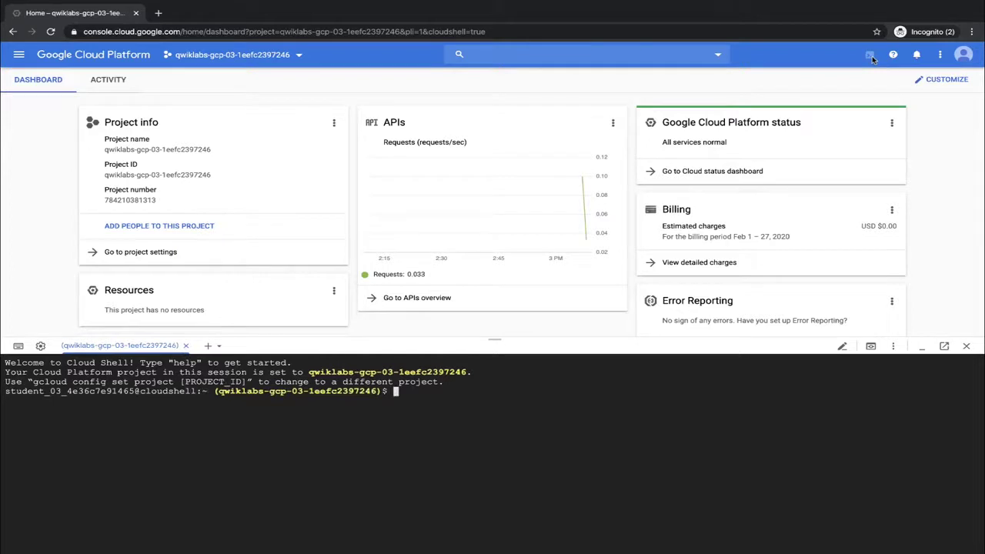
pyautogui.write('export MY_ZONE=us-central1-a')
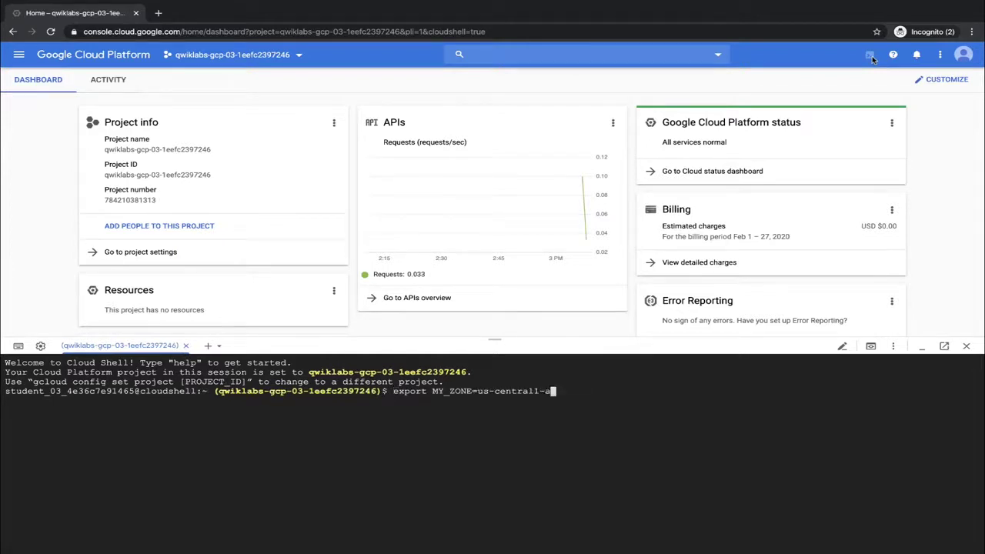
pyautogui.press('Return')
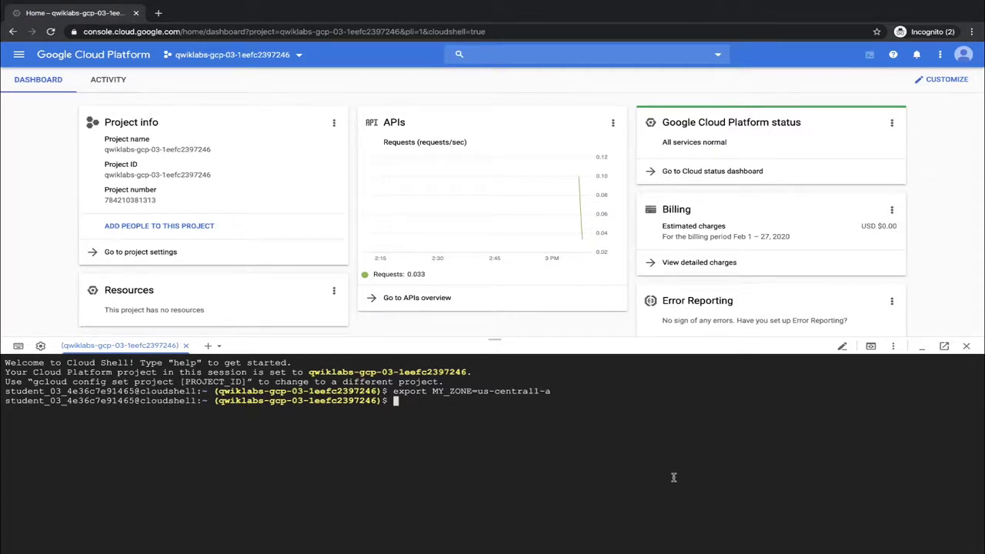
# Copy gs://cloud-training/T-GCPWIN/mydeploy.yaml to mydeploy.yaml with gsutil and print the file's contents.
pyautogui.write('gsutil cp gs://cloud-training/T-GCPWIN/mydeploy.yaml mydeploy.yaml')
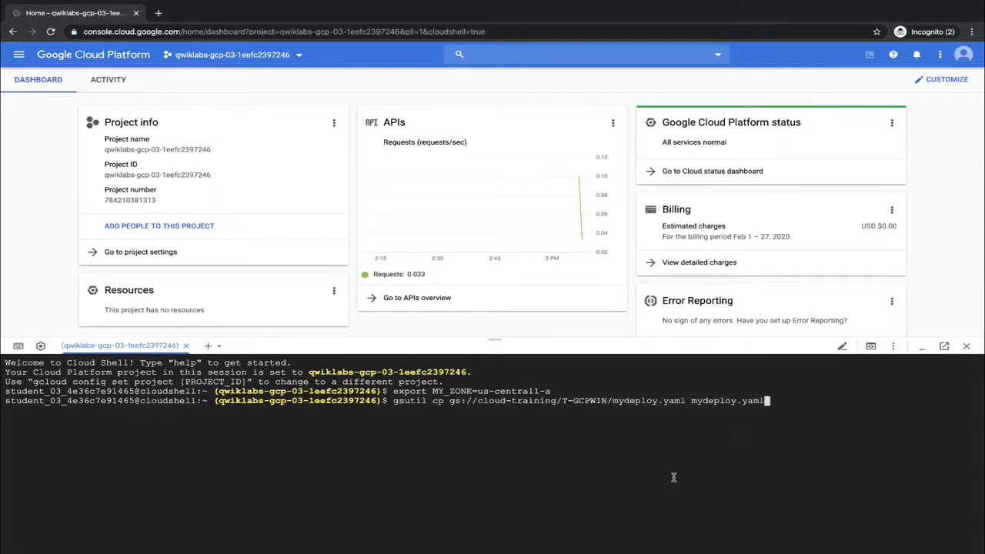
pyautogui.press('Return')
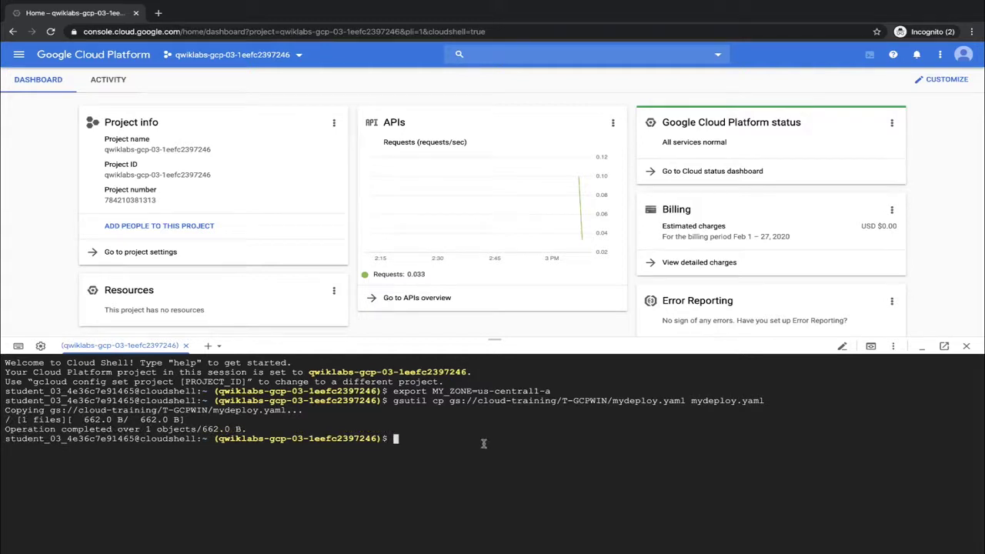
pyautogui.write('cat my')
pyautogui.press('Tab')
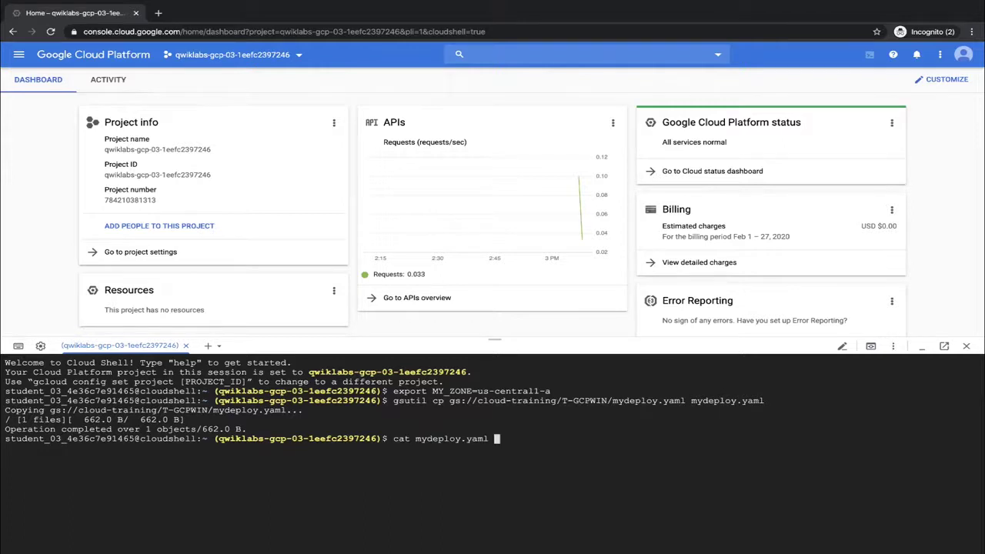
pyautogui.press('Return')
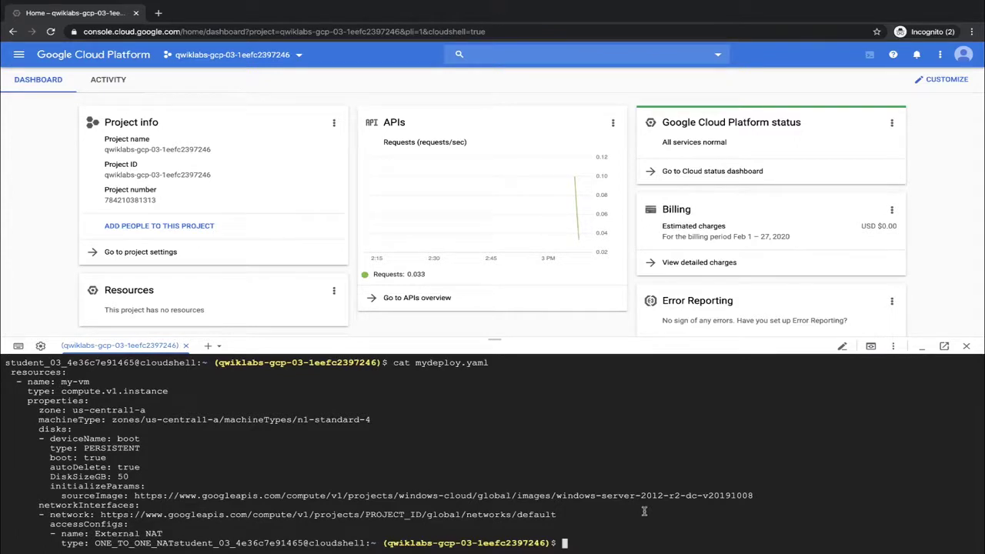
# Replace PROJECT_ID in mydeploy.yaml with $DEVSHELL_PROJECT_ID using an in-place sed substitution, and print the file again.
pyautogui.write("sed -i -e 's/PROJECT_ID/'$DEVSHELL_PROJECT_ID/ mydeploy.yaml")
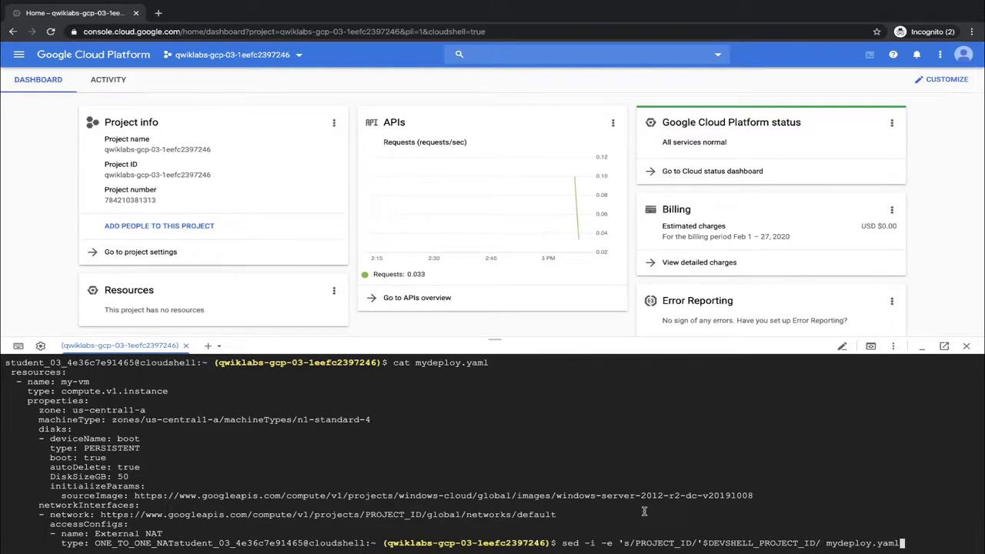
pyautogui.press('Return')
pyautogui.press('Up')
pyautogui.press('Up')
pyautogui.press('Return')
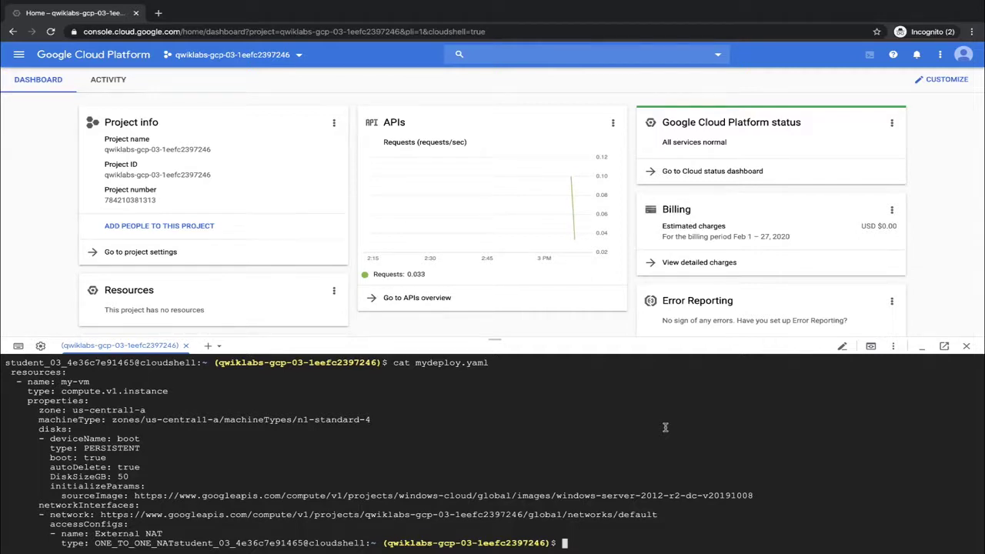
# Create the Deployment Manager deployment my-first-depl with gcloud, using mydeploy.yaml as its config.
pyautogui.write('gcloud deployment-manager deployments create my-first-depl --config mydeploy.yaml')
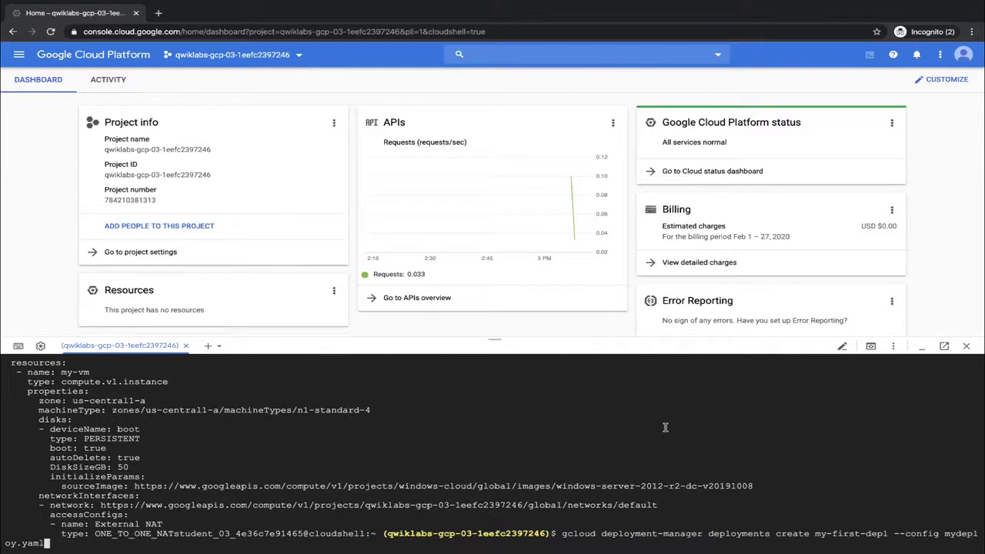
pyautogui.press('Return')
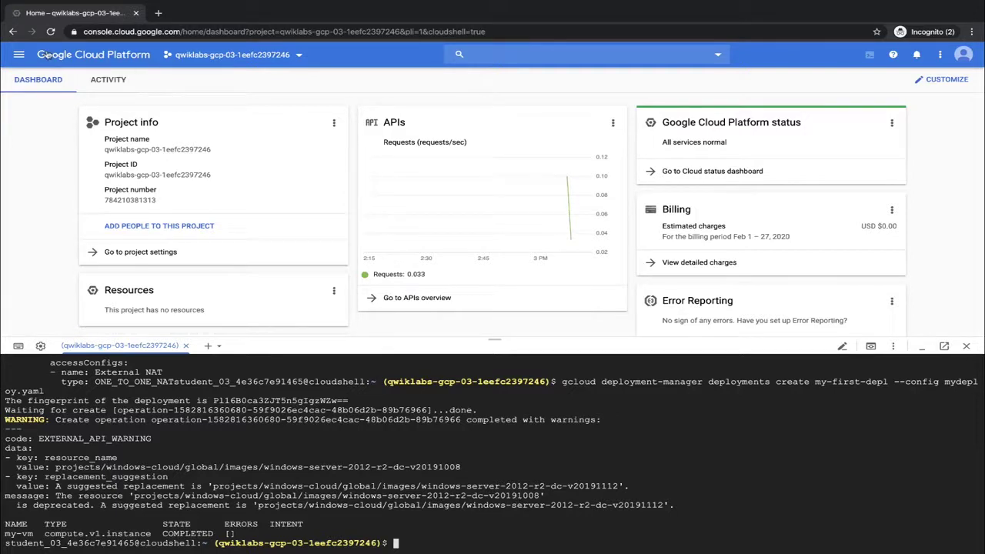
# Show the Compute Engine VM instances list and dismiss the Learn tutorial beside it.
pyautogui.click(18, 55)
pyautogui.moveTo(56, 310)
pyautogui.moveTo(68, 329)
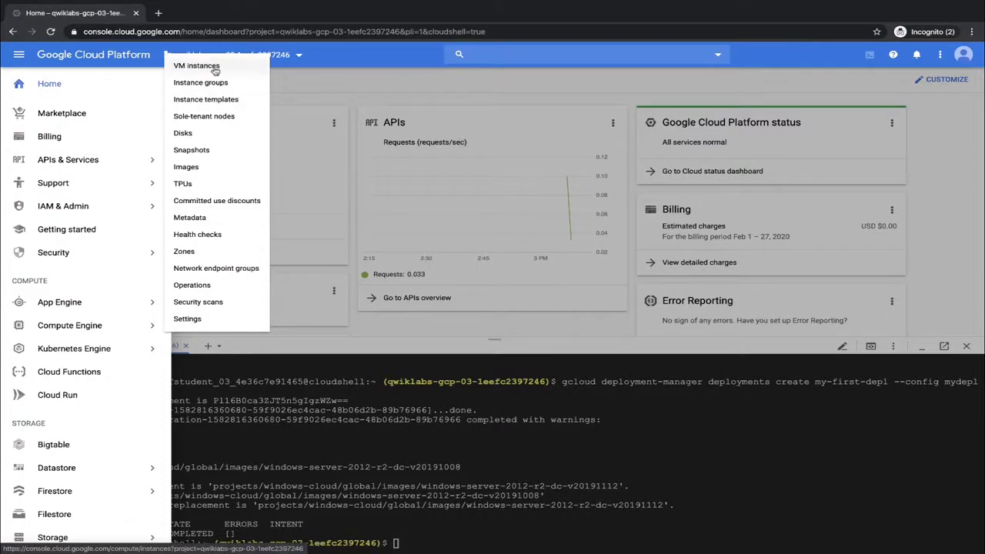
pyautogui.click(216, 69)
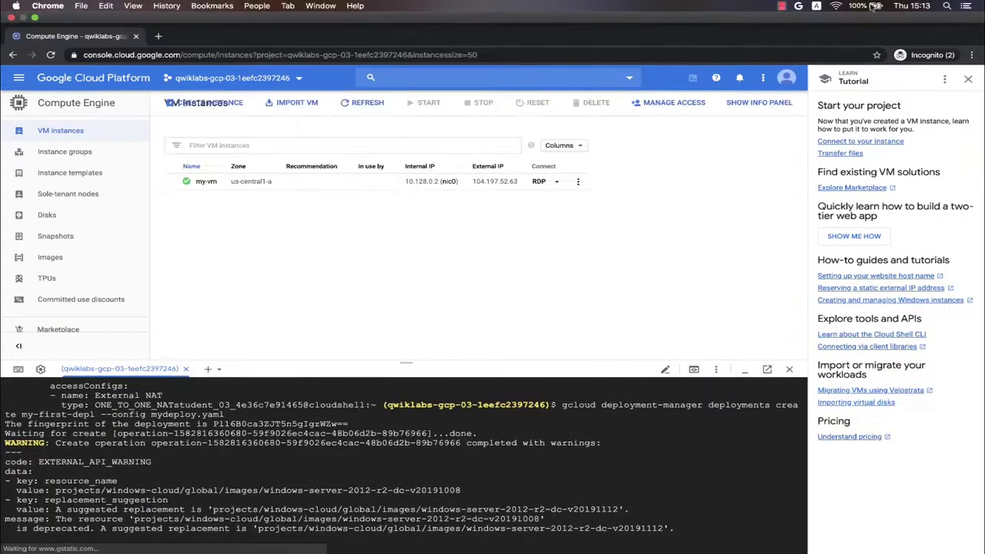
pyautogui.click(971, 63)
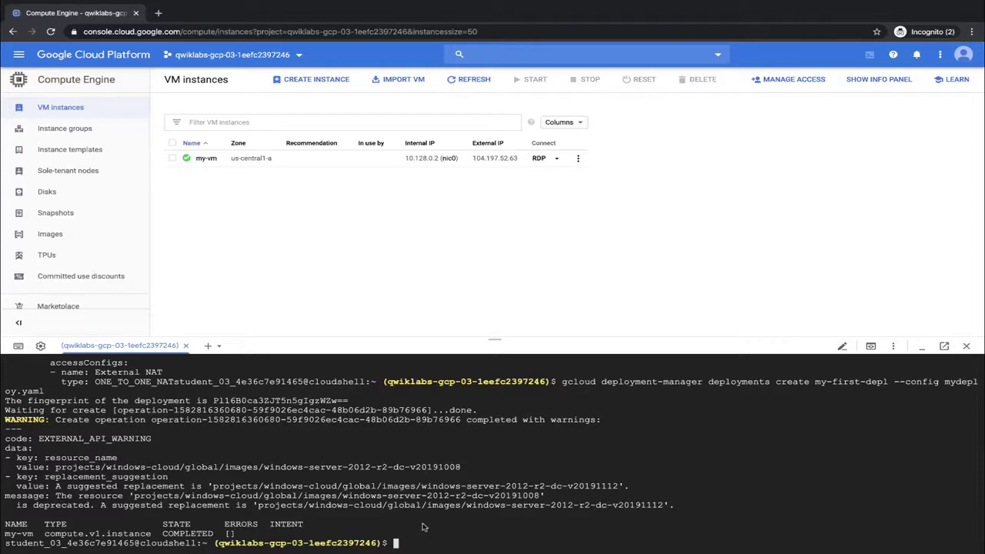
# Open mydeploy.yaml in the nano editor, discarding the recalled cat command.
pyautogui.press('Up')
pyautogui.press('Up')
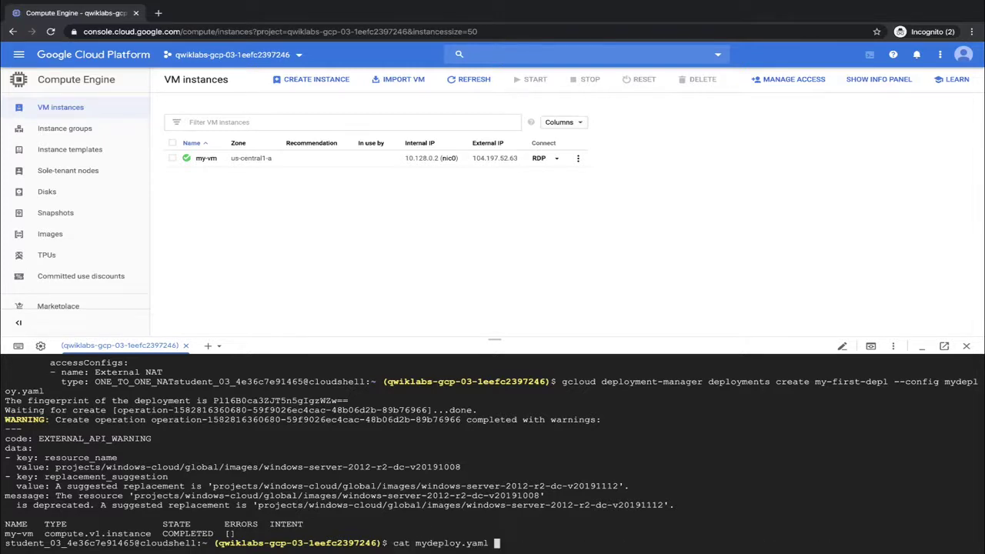
pyautogui.press('BackSpace')
pyautogui.press('BackSpace')
pyautogui.press('BackSpace')
pyautogui.press('BackSpace')
pyautogui.press('BackSpace')
pyautogui.press('BackSpace')
pyautogui.press('BackSpace')
pyautogui.press('BackSpace')
pyautogui.press('BackSpace')
pyautogui.press('BackSpace')
pyautogui.press('BackSpace')
pyautogui.press('BackSpace')
pyautogui.press('BackSpace')
pyautogui.press('BackSpace')
pyautogui.press('BackSpace')
pyautogui.press('BackSpace')
pyautogui.press('BackSpace')
pyautogui.press('BackSpace')
pyautogui.write('nano m')
pyautogui.press('Tab')
pyautogui.press('Return')
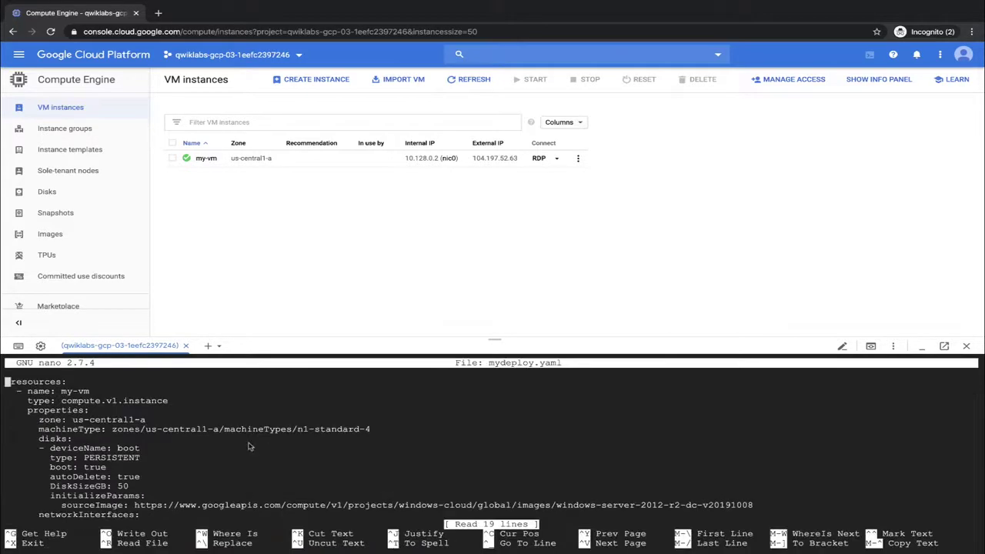
pyautogui.press('Down')
pyautogui.press('Down')
pyautogui.press('Down')
pyautogui.press('Down')
pyautogui.press('Down')
pyautogui.press('Down')
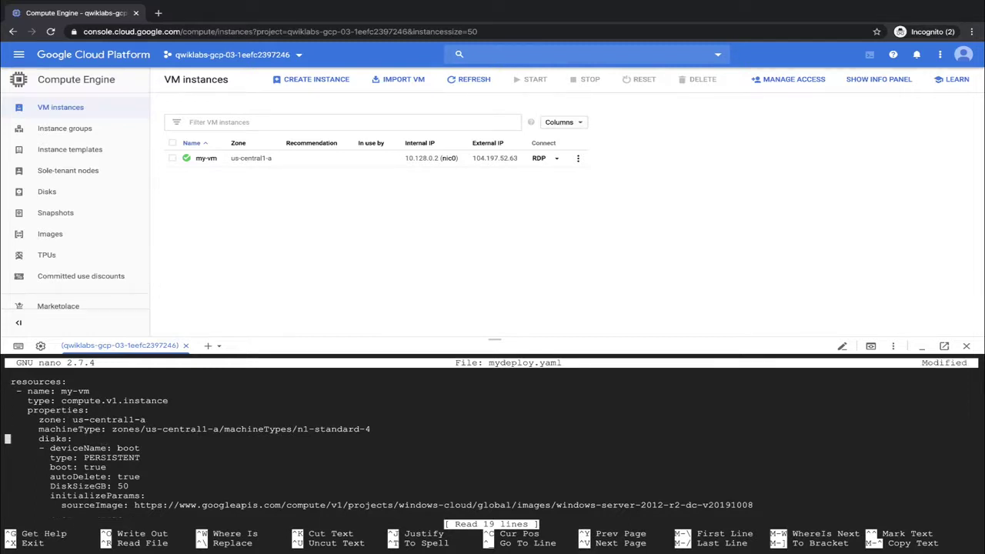
pyautogui.press('Return')
pyautogui.press('Up')
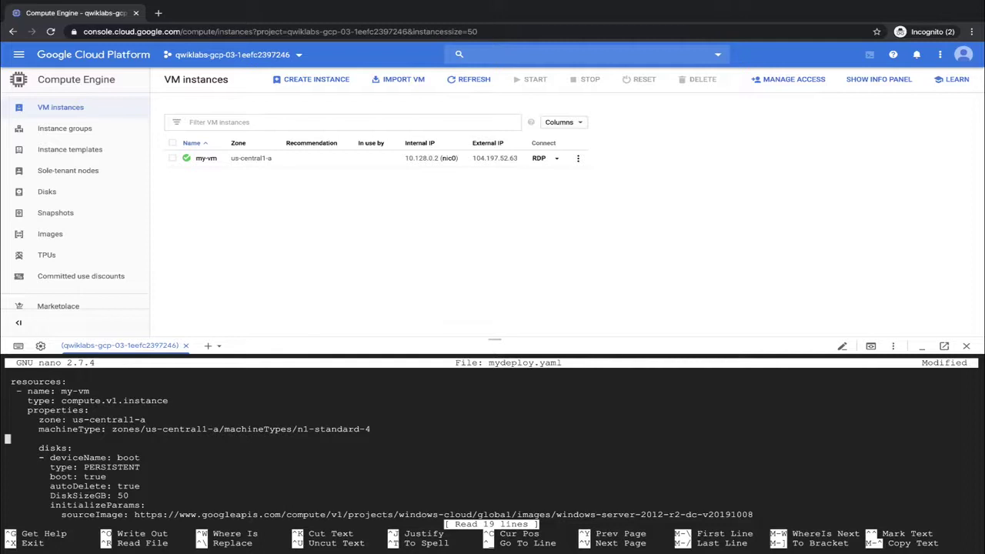
pyautogui.write('metadata:       items:        - key: windows-startup-script-url          value: "https://chocolatey.org/install.ps1"')
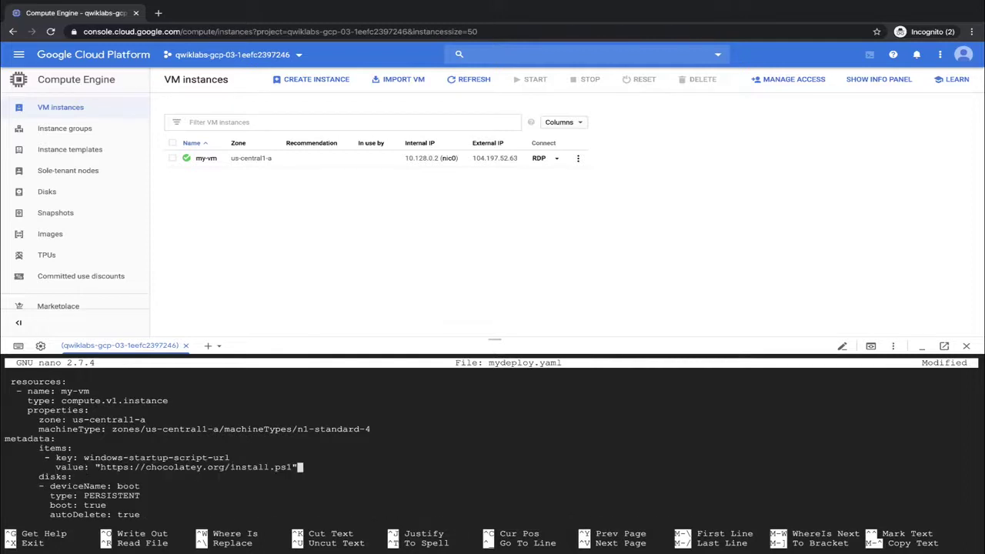
pyautogui.press('Left')
pyautogui.press('Left')
pyautogui.press('Left')
pyautogui.press('Left')
pyautogui.press('Left')
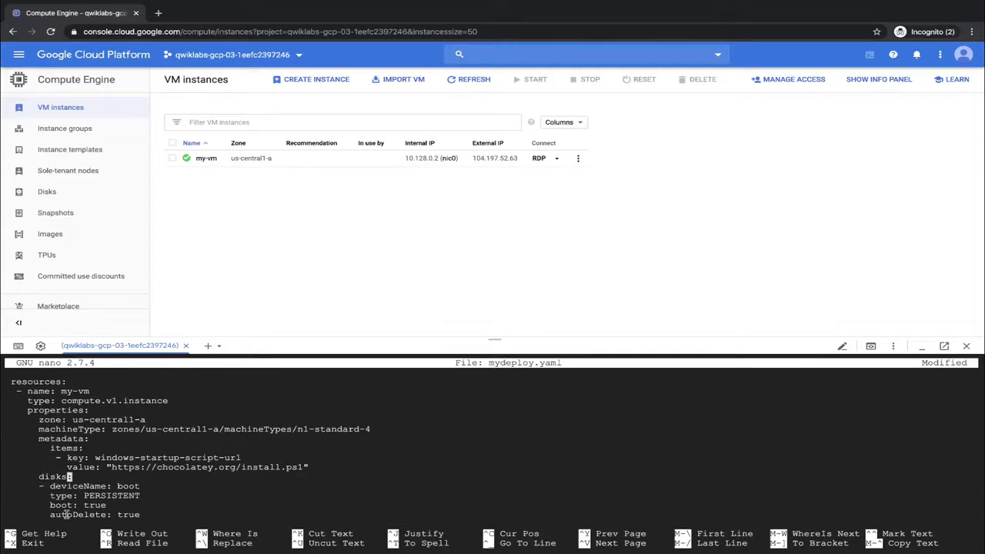
# Save the modified mydeploy.yaml under the same name and exit nano.
pyautogui.hotkey('ctrl', 'x')
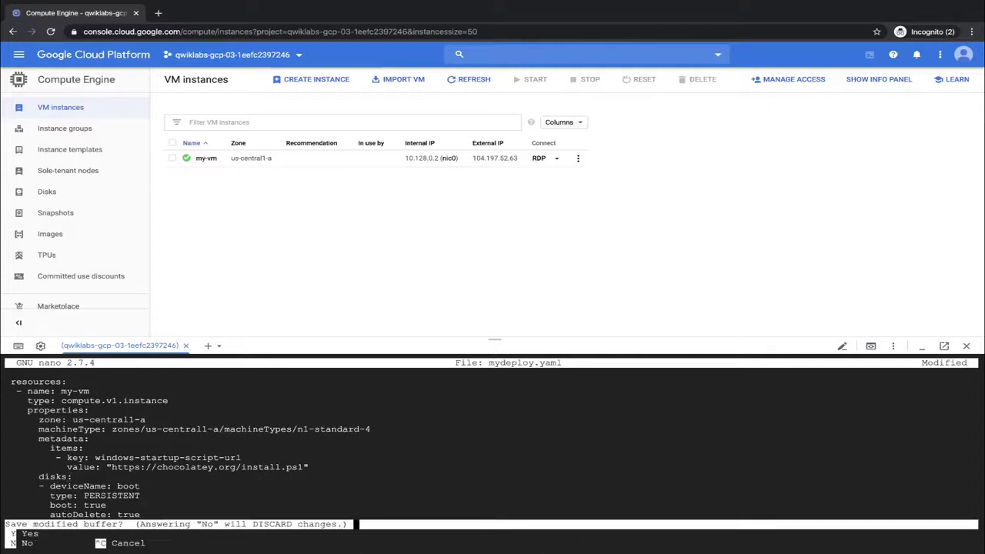
pyautogui.press('y')
pyautogui.press('Return')
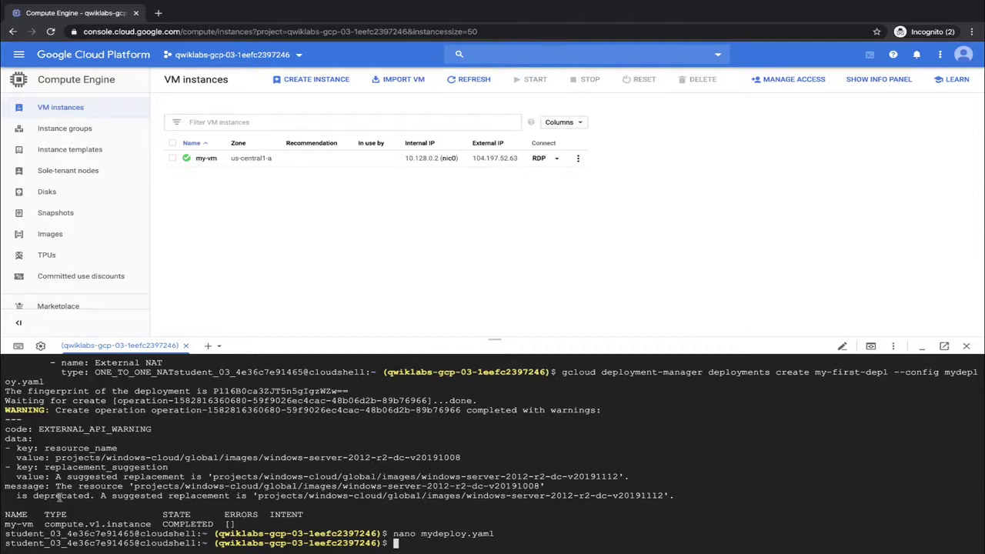
# Examine the custom metadata in the instance details of my-vm.
pyautogui.click(207, 158)
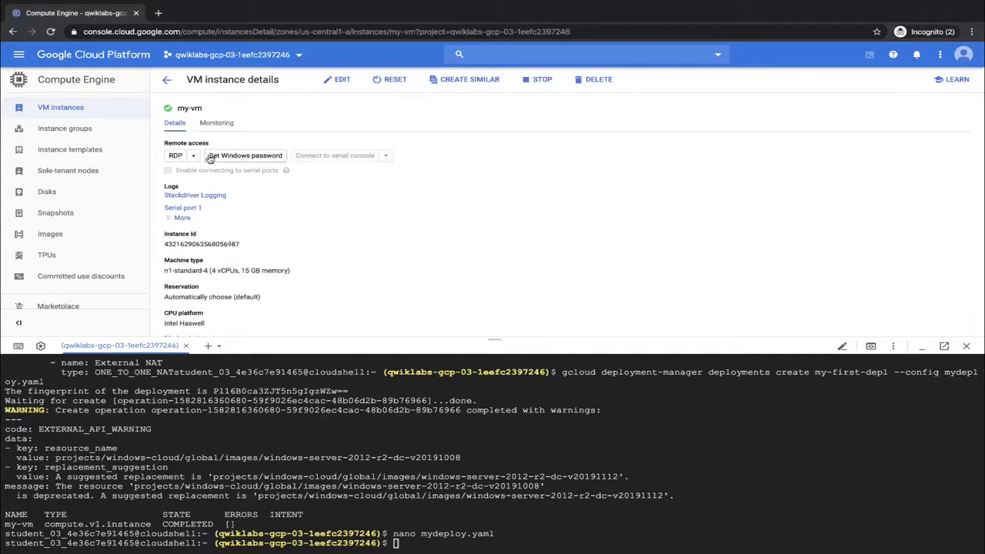
pyautogui.scroll(-1, 229, 193)
pyautogui.scroll(-5, 229, 192)
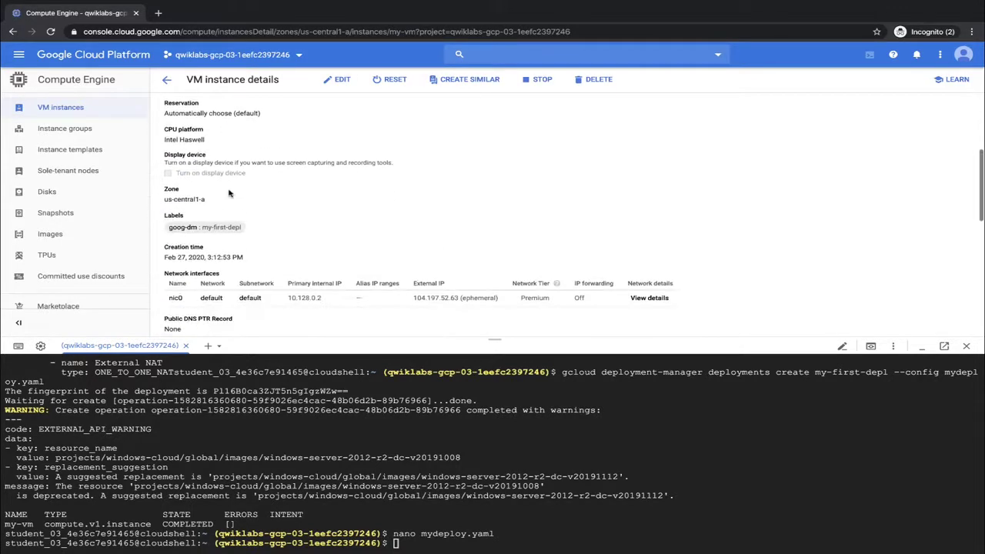
pyautogui.scroll(-3, 229, 192)
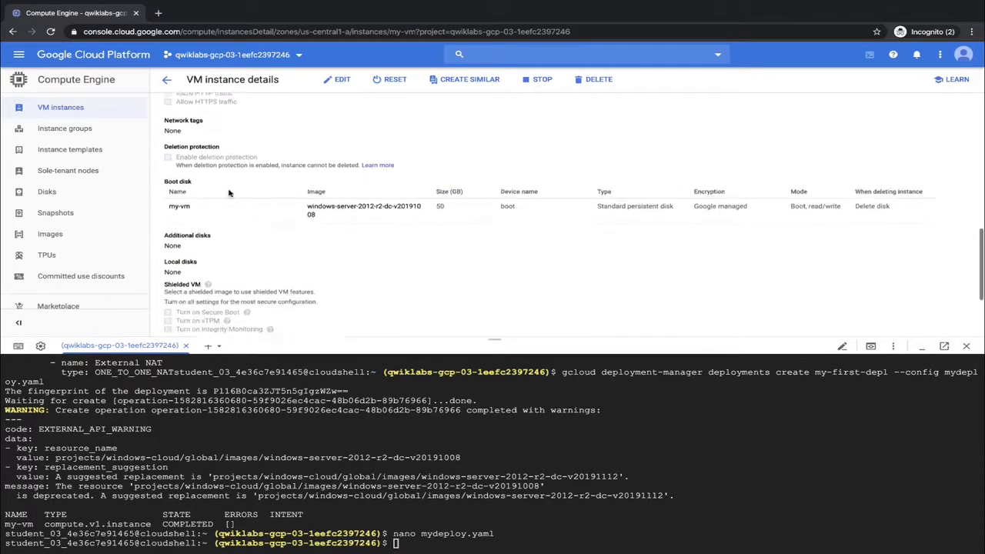
pyautogui.scroll(-2, 228, 226)
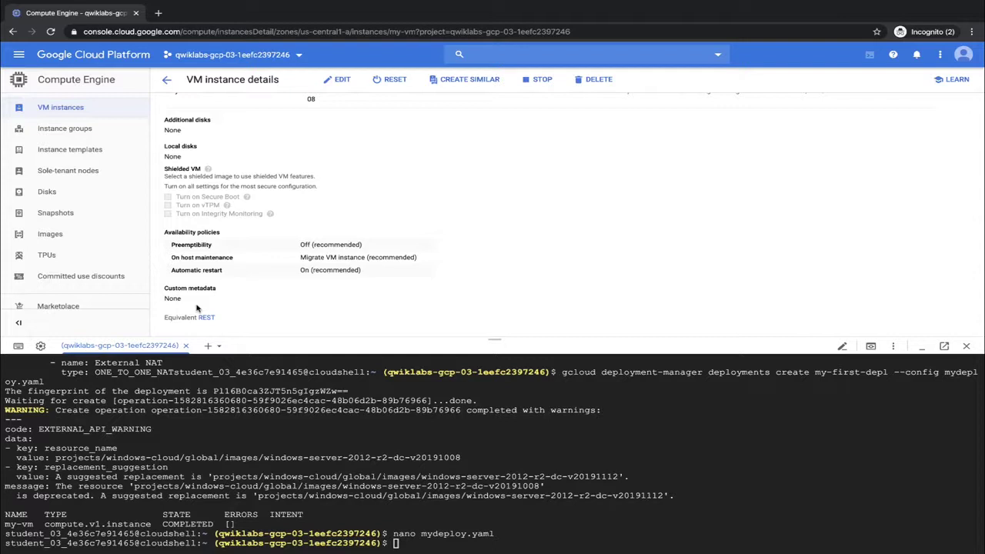
# Update the deployment my-first-depl with gcloud, using the edited mydeploy.yaml as its config.
pyautogui.click(407, 544)
pyautogui.write('gcloud deployment-manager deployments update my-first-depl --config mydeploy.yaml')
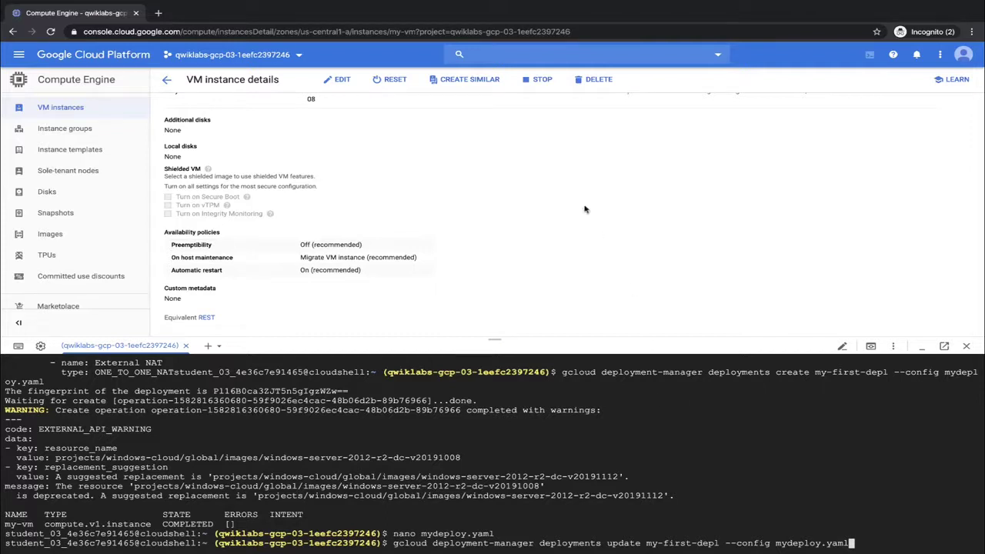
pyautogui.press('Return')
# Reload my-vm's details to check its custom metadata, and return to the VM instances list with Cloud Shell closed.
pyautogui.click(166, 79)
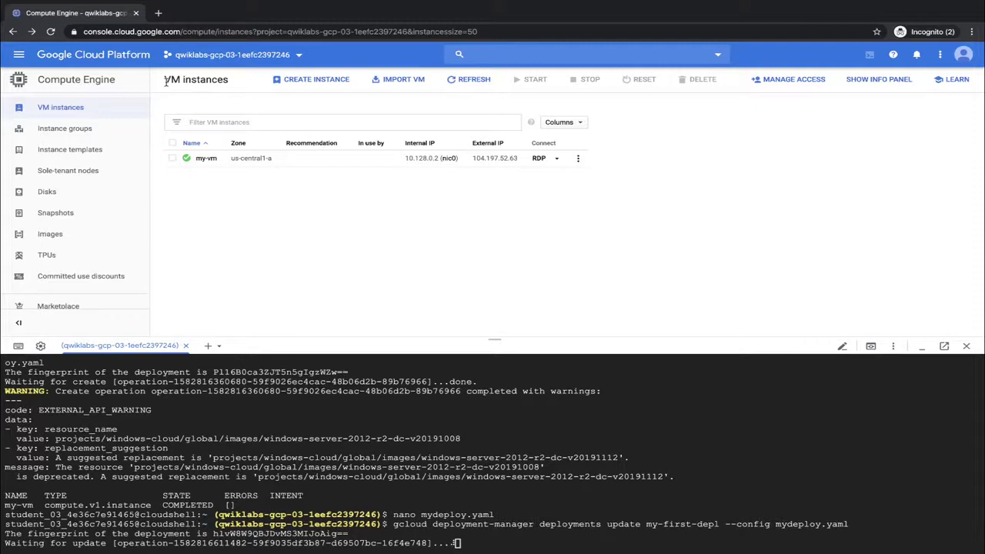
pyautogui.click(205, 158)
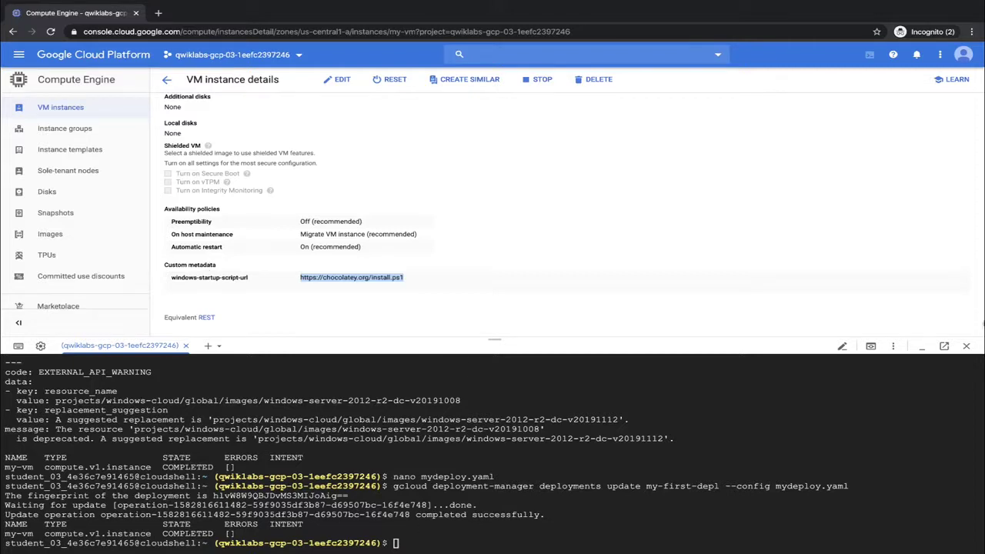
pyautogui.click(966, 350)
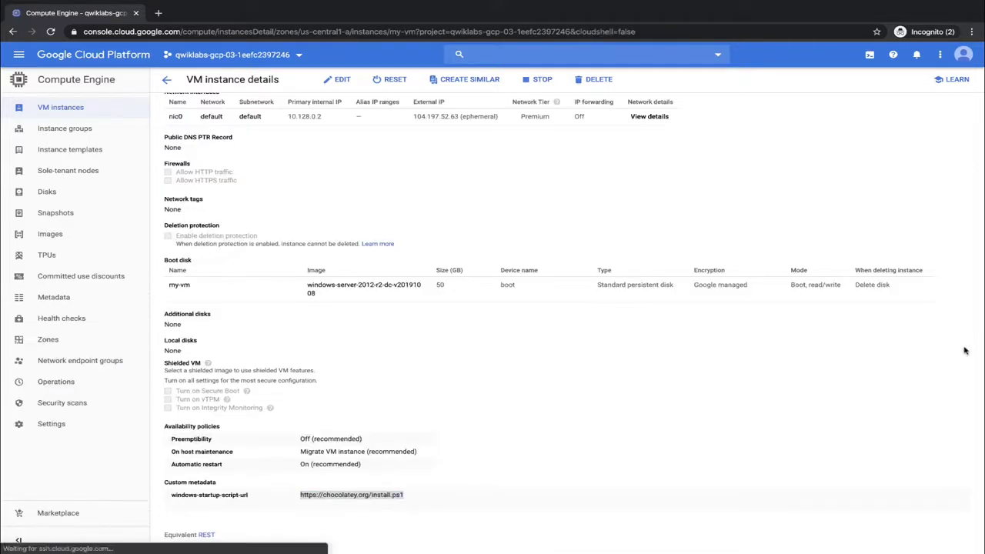
pyautogui.click(166, 81)
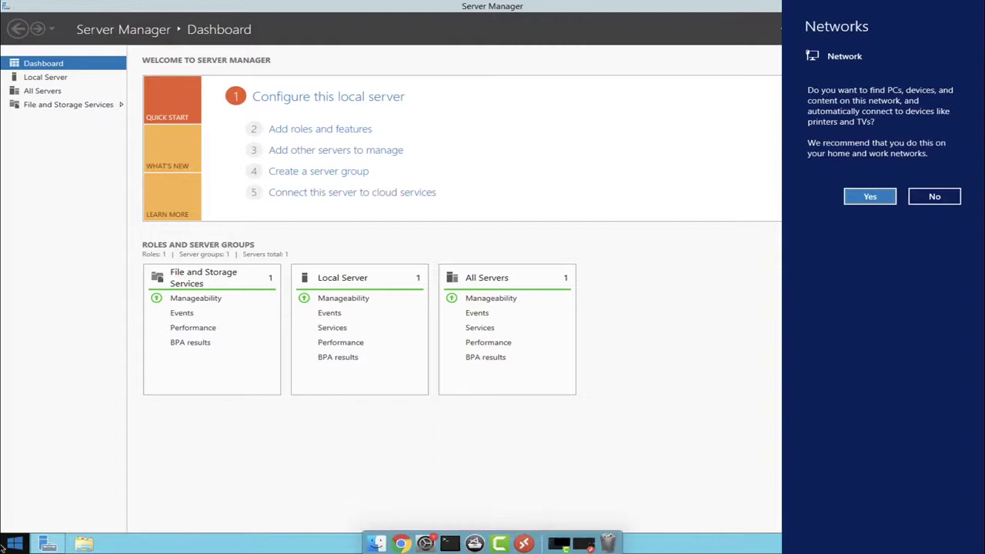
# Launch Windows PowerShell from the full apps list in the remote Windows Server session.
pyautogui.click(6, 547)
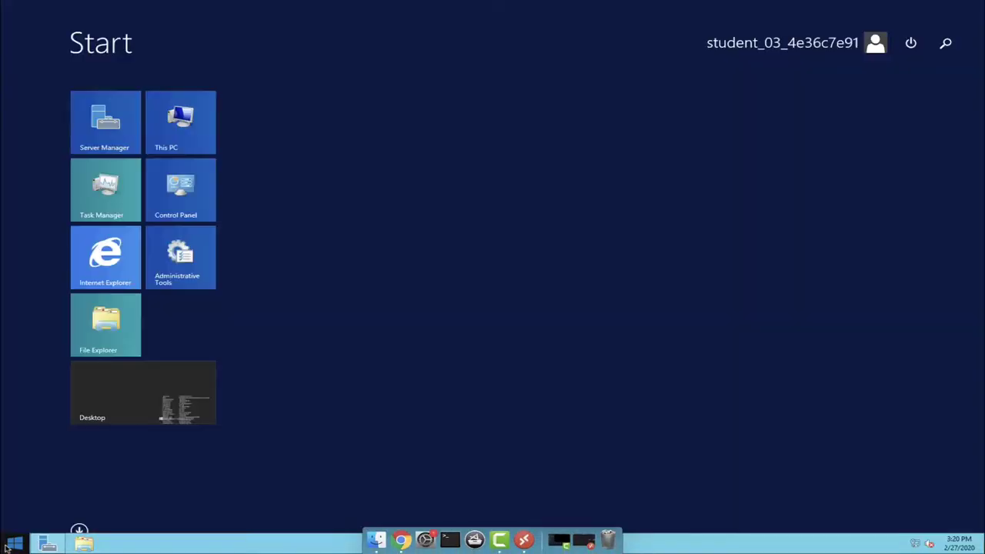
pyautogui.click(77, 530)
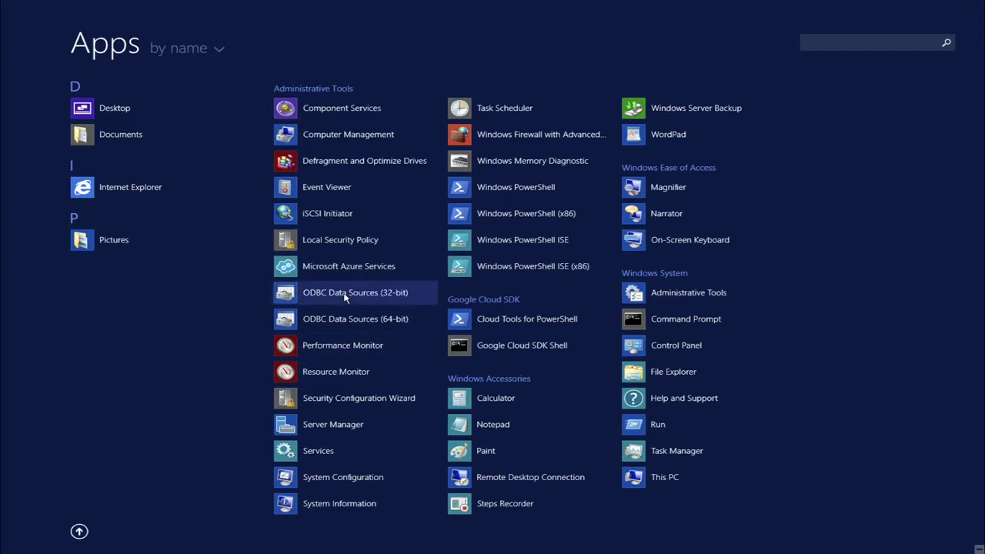
pyautogui.click(511, 191)
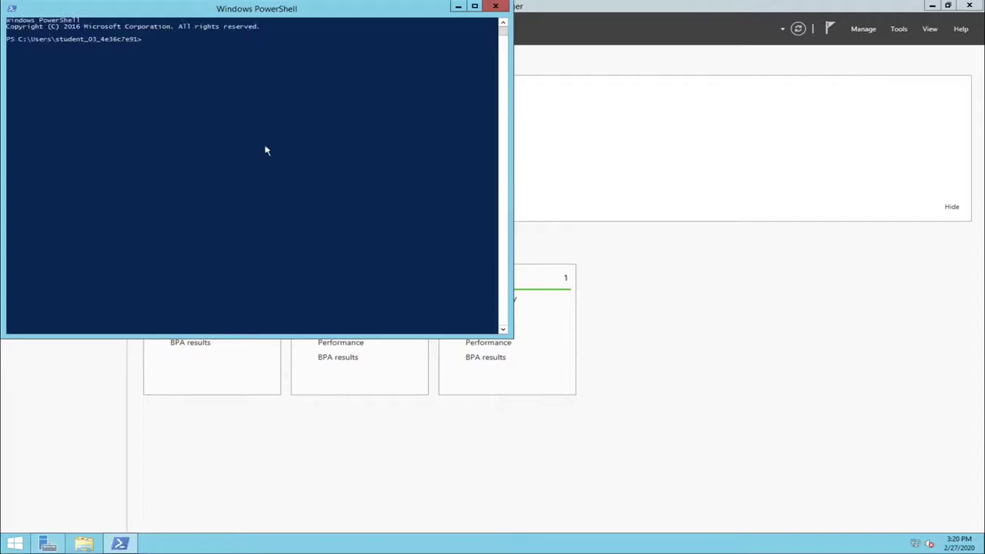
pyautogui.click(201, 145)
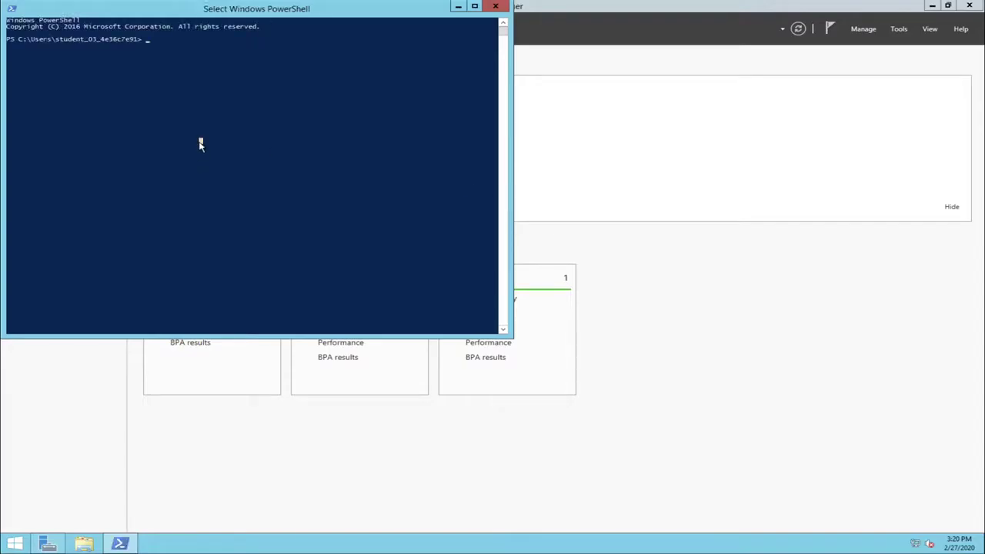
# Run the endless loop while($true){} in the remote server's PowerShell session to load the CPU.
pyautogui.write('while')
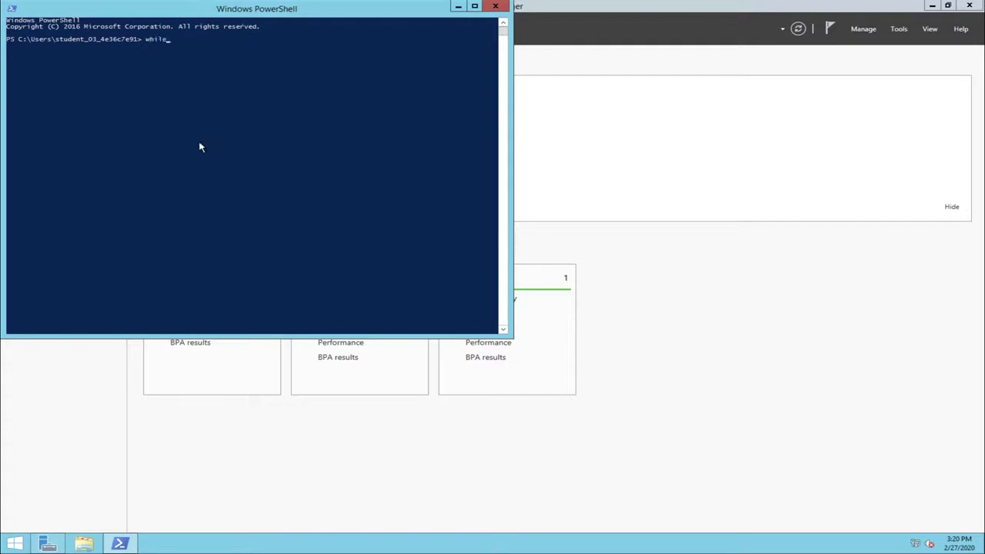
pyautogui.write('($true){}')
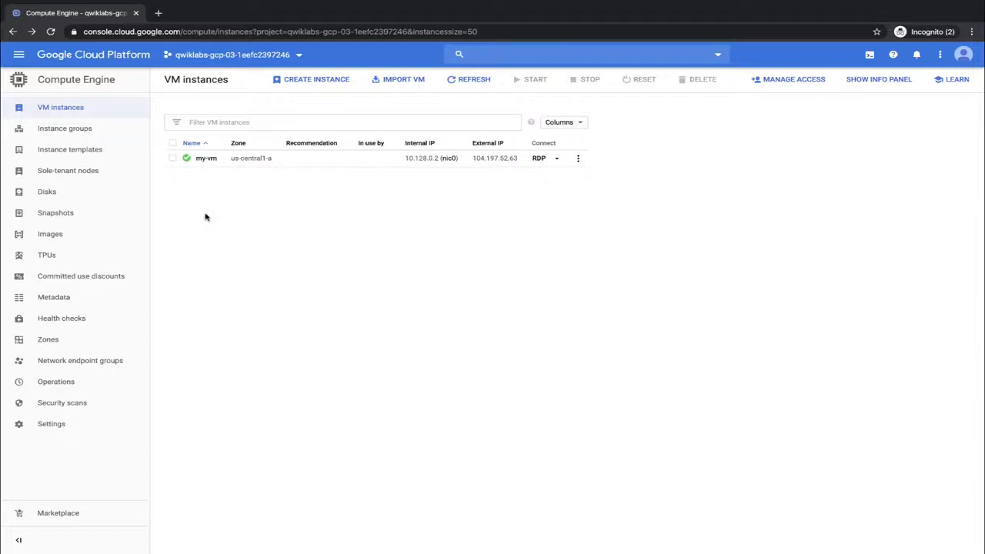
# Open Stackdriver Monitoring in the Google Cloud console and view the GCE VM Instance CPU utilization chart in full screen.
pyautogui.click(18, 54)
pyautogui.moveTo(118, 249)
pyautogui.scroll(-5, 118, 249)
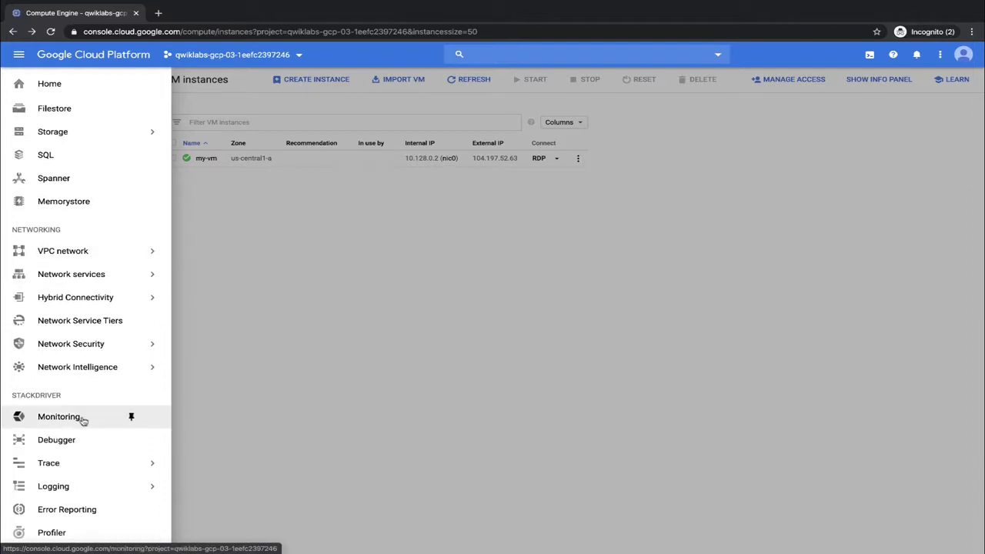
pyautogui.press('Escape')
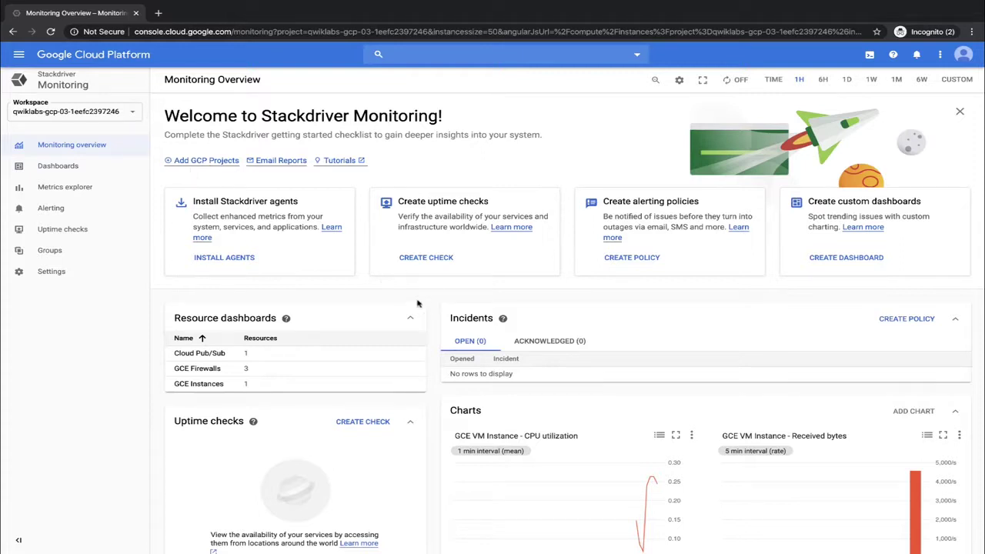
pyautogui.scroll(-2, 471, 350)
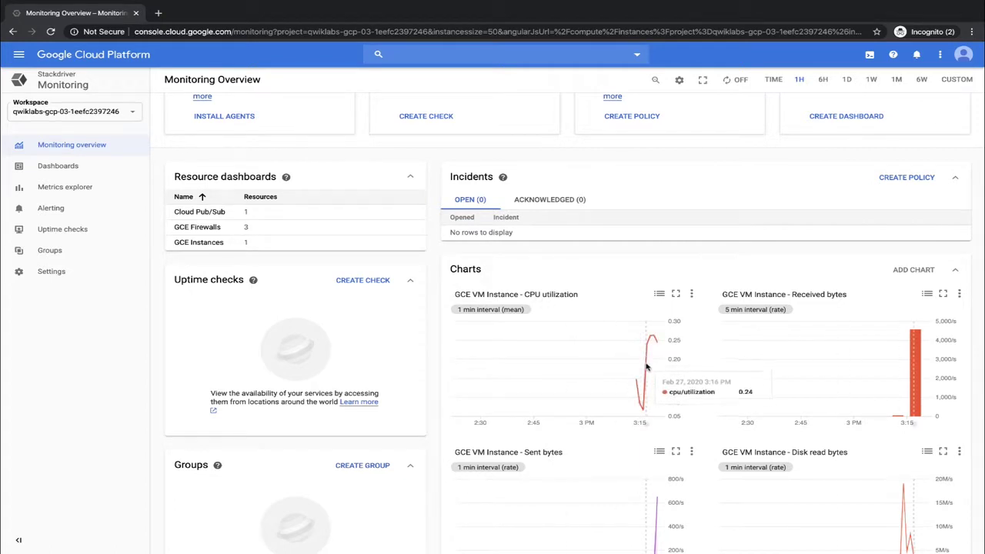
pyautogui.click(677, 294)
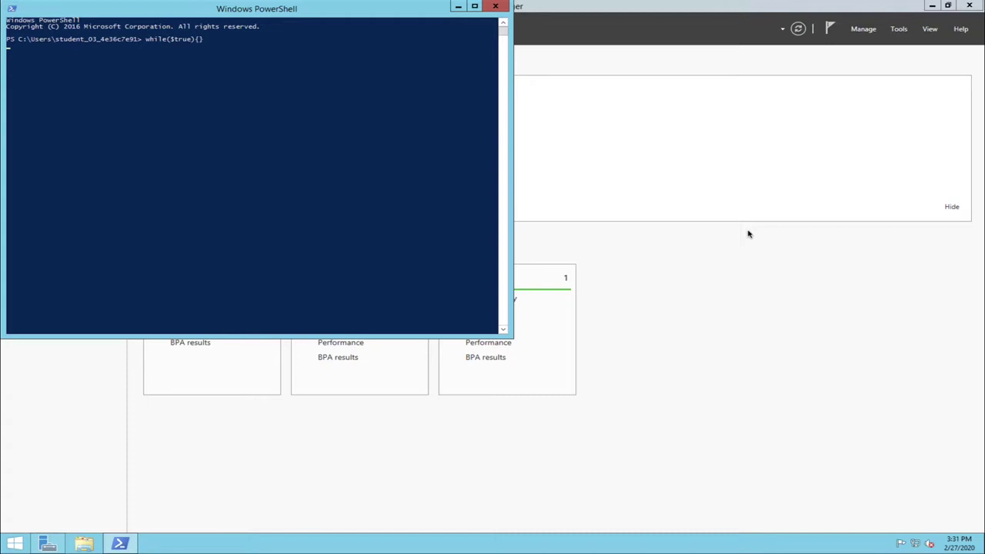
# Back in the remote Windows Server session, interrupt the endless loop running in PowerShell.
pyautogui.click(266, 153)
pyautogui.press('Escape')
pyautogui.click(234, 122)
pyautogui.hotkey('ctrl', 'c')
pyautogui.hotkey('ctrl', 'c')
pyautogui.hotkey('ctrl', 'c')
pyautogui.hotkey('ctrl', 'c')
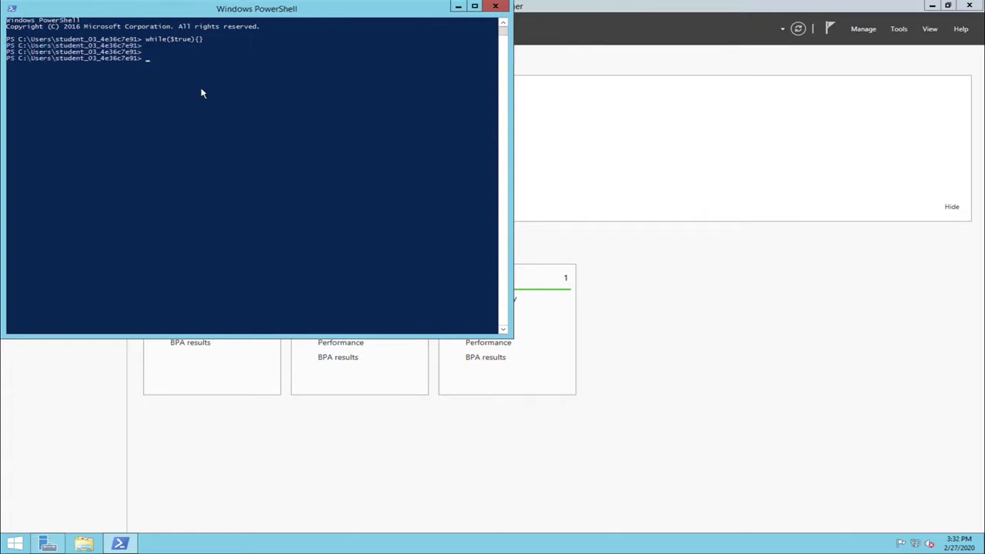